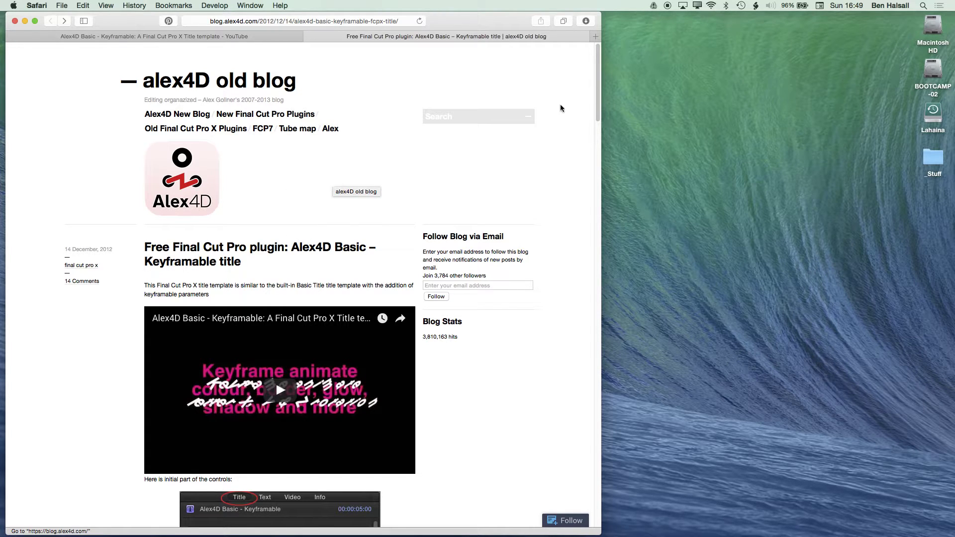
# - Scroll the Alex4D Basic – Keyframable post down to its Installation section and disk image link
pyautogui.scroll(-5, 597, 80)
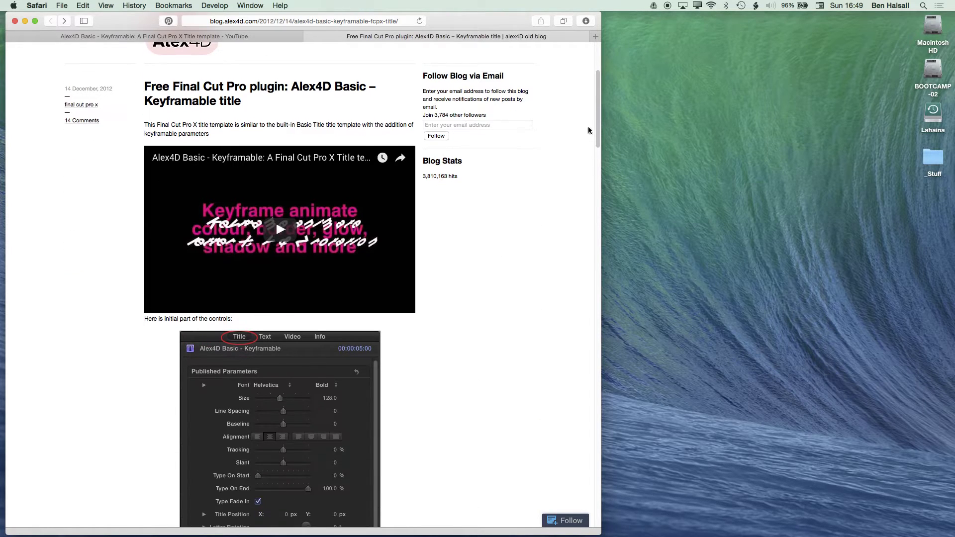
pyautogui.moveTo(597, 129); pyautogui.dragTo(597, 142)
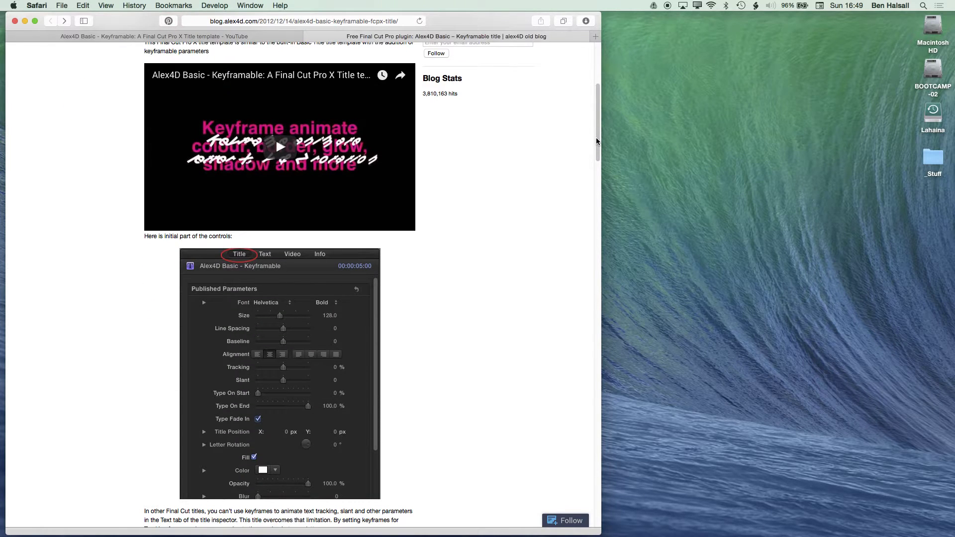
pyautogui.scroll(-10, 599, 128)
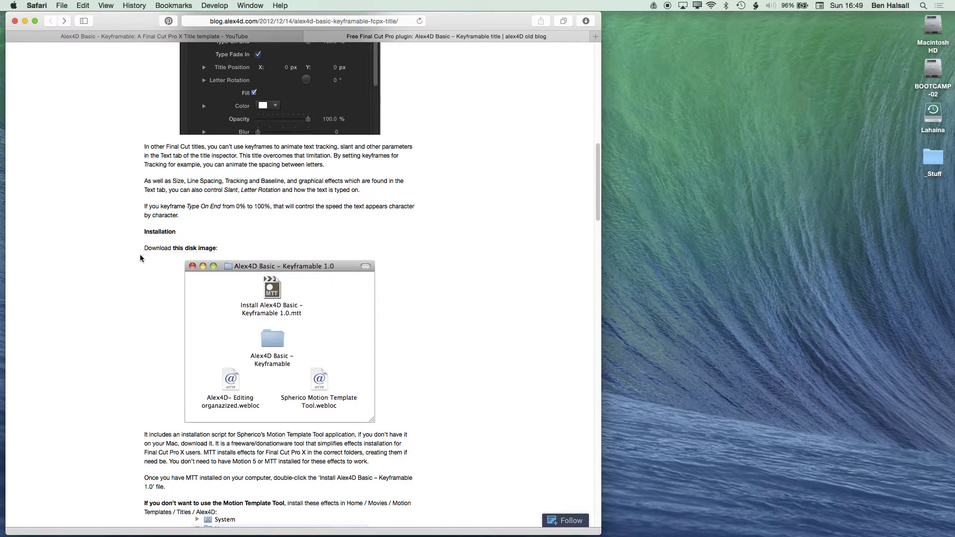
# - Download Alex4D_Basic_Keyframable_1.0.dmg and copy it from the Downloads folder onto the desktop
pyautogui.click(190, 250)
pyautogui.click(811, 522)
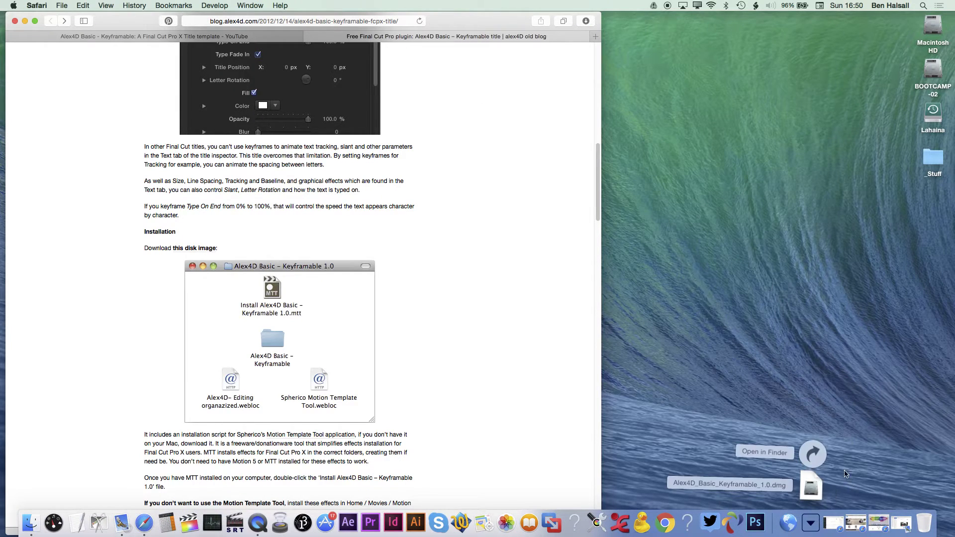
pyautogui.click(814, 455)
pyautogui.click(251, 94)
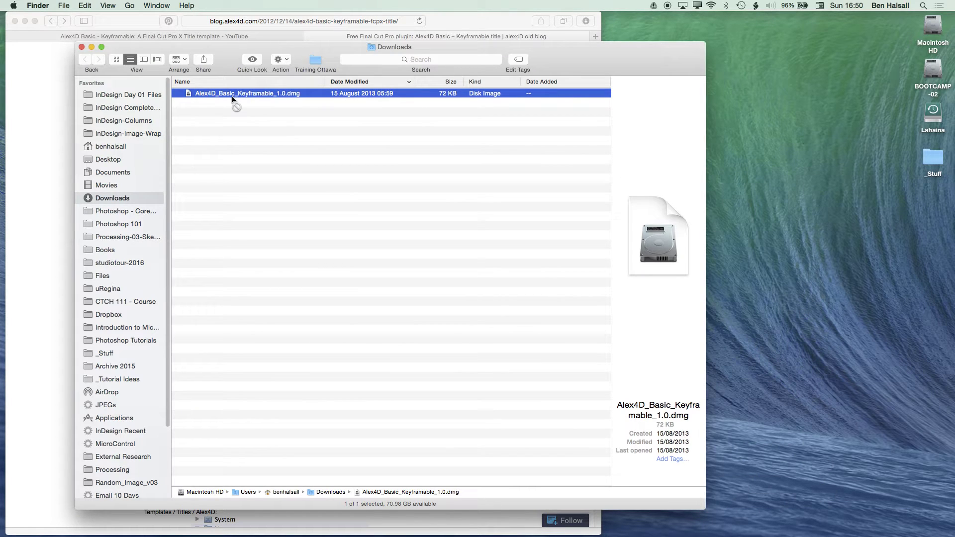
pyautogui.moveTo(219, 93); pyautogui.dragTo(795, 154)
pyautogui.press('super+w')
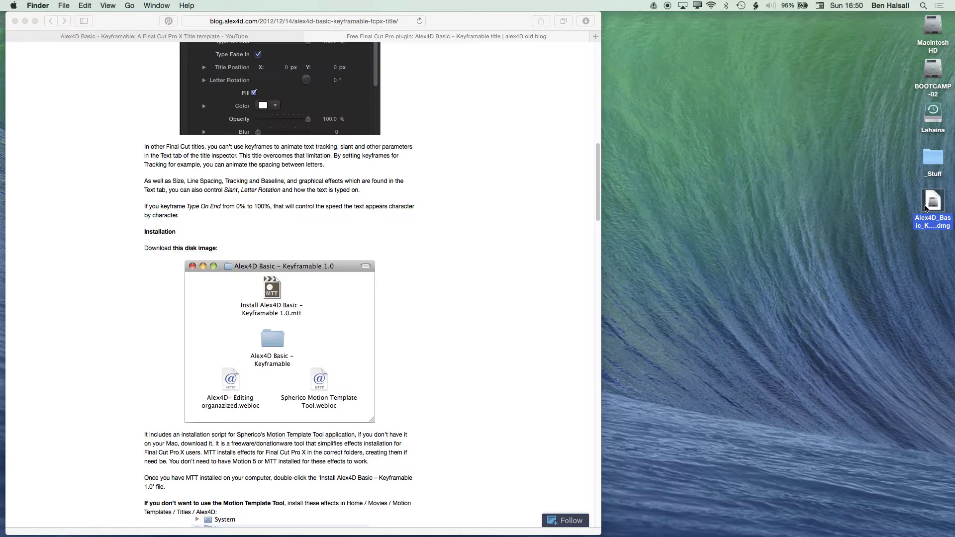
# - Mount the Alex4D disk image and select its Alex4D Basic - Keyframable folder
pyautogui.doubleClick(934, 206)
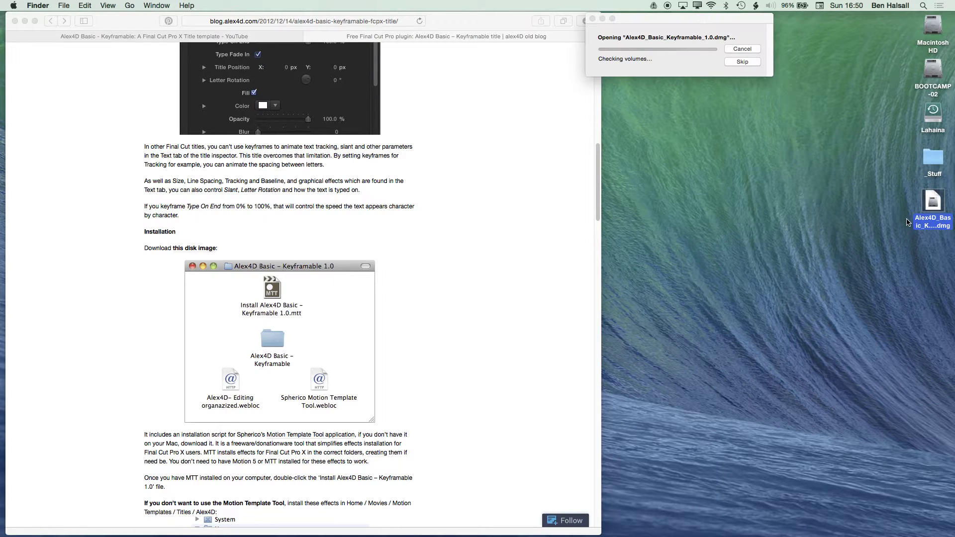
pyautogui.click(331, 127)
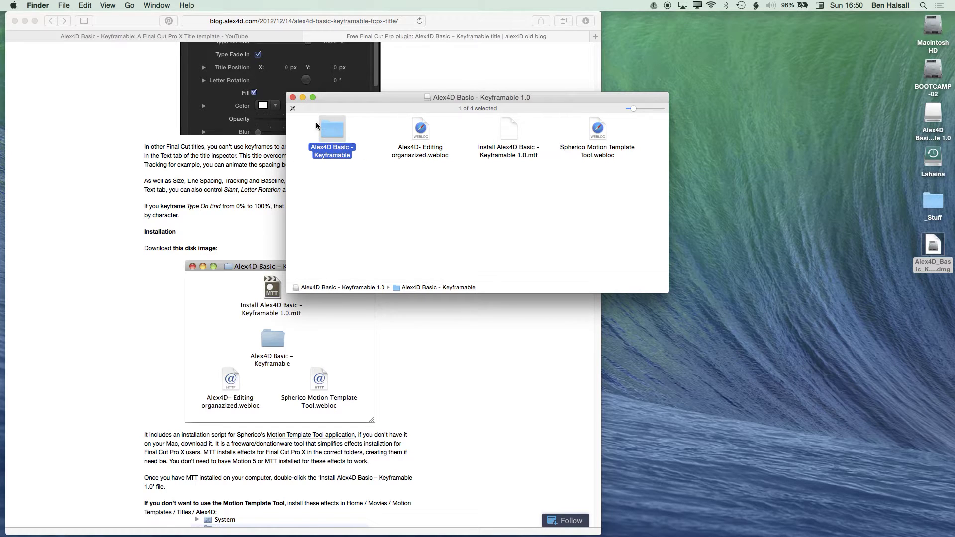
pyautogui.moveTo(555, 97); pyautogui.dragTo(328, 54)
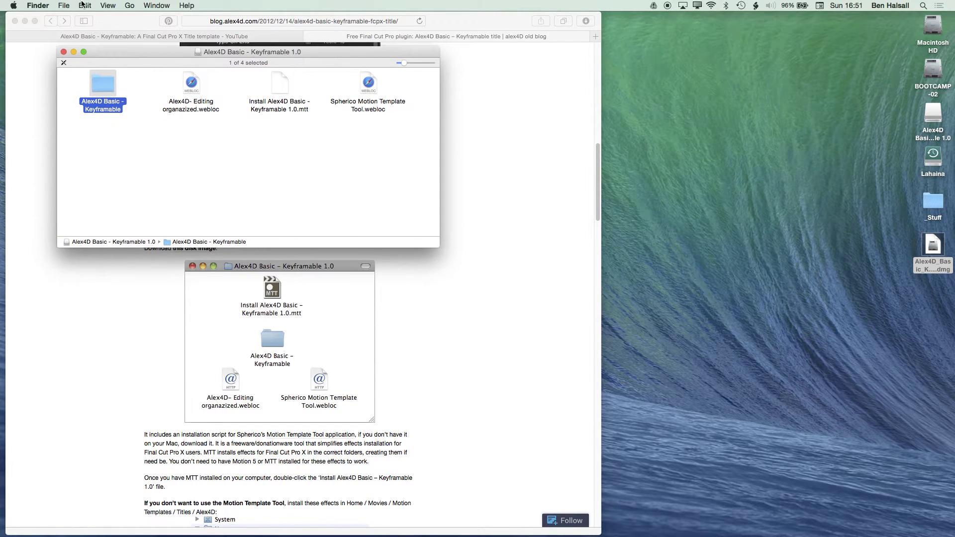
# - In a new Finder window, go to Home › Movies › Motion Templates › Titles
pyautogui.click(64, 6)
pyautogui.click(67, 15)
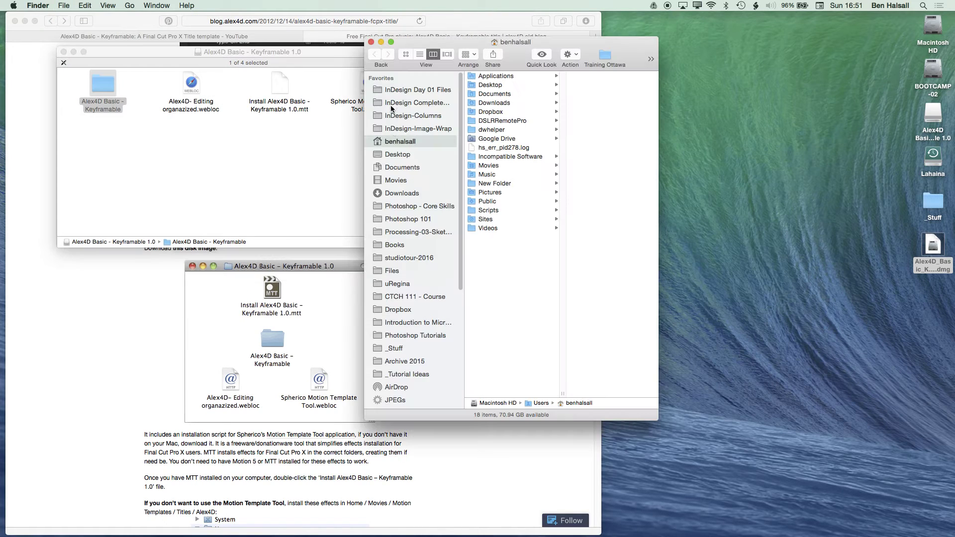
pyautogui.moveTo(455, 43); pyautogui.dragTo(499, 32)
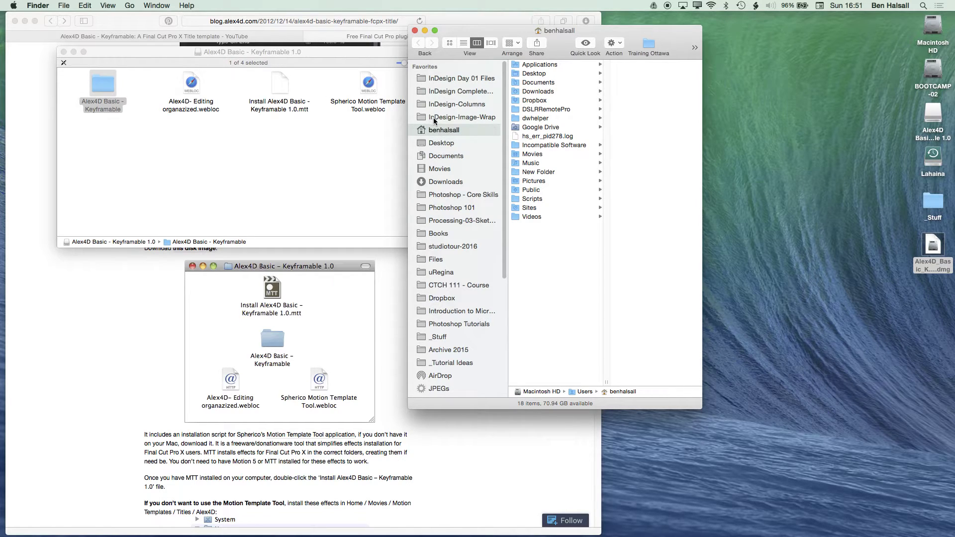
pyautogui.click(129, 5)
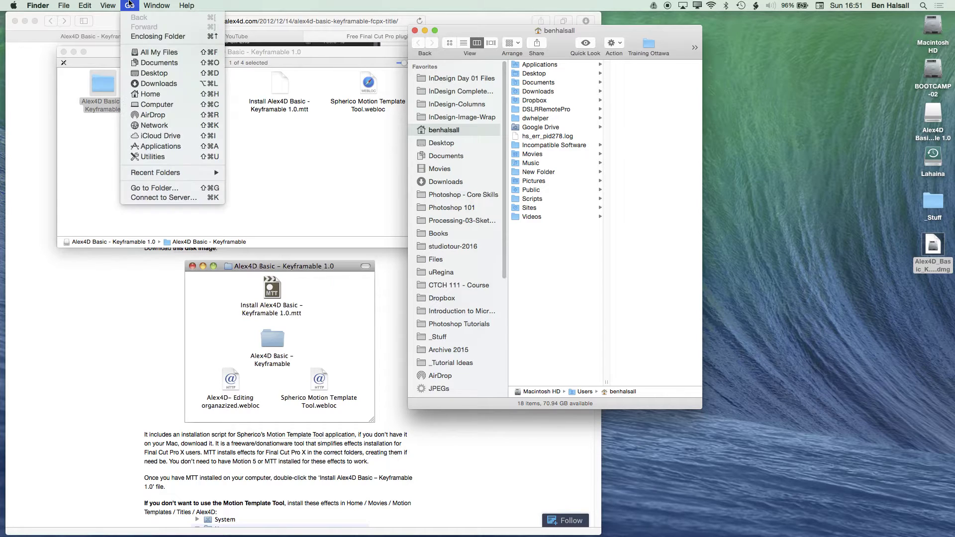
pyautogui.click(207, 98)
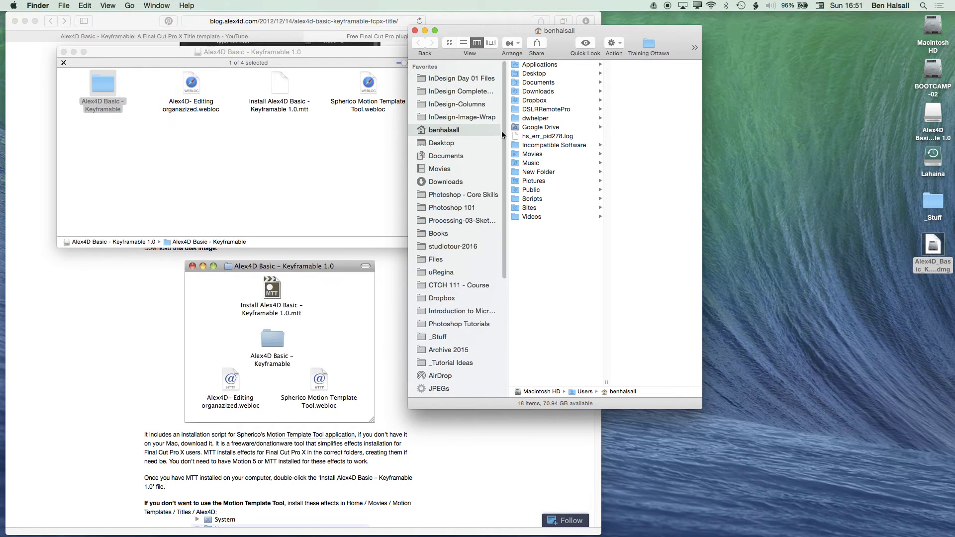
pyautogui.click(542, 157)
pyautogui.click(644, 173)
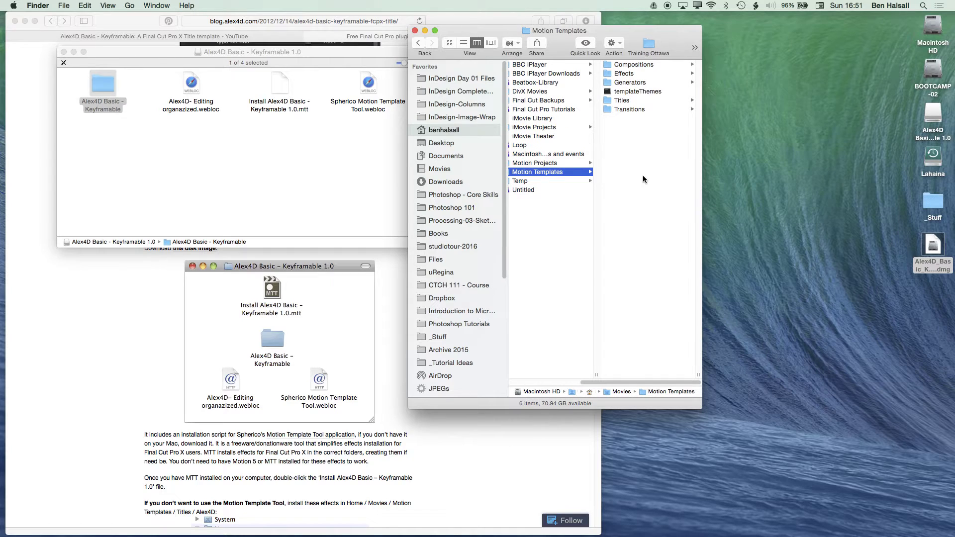
pyautogui.click(634, 100)
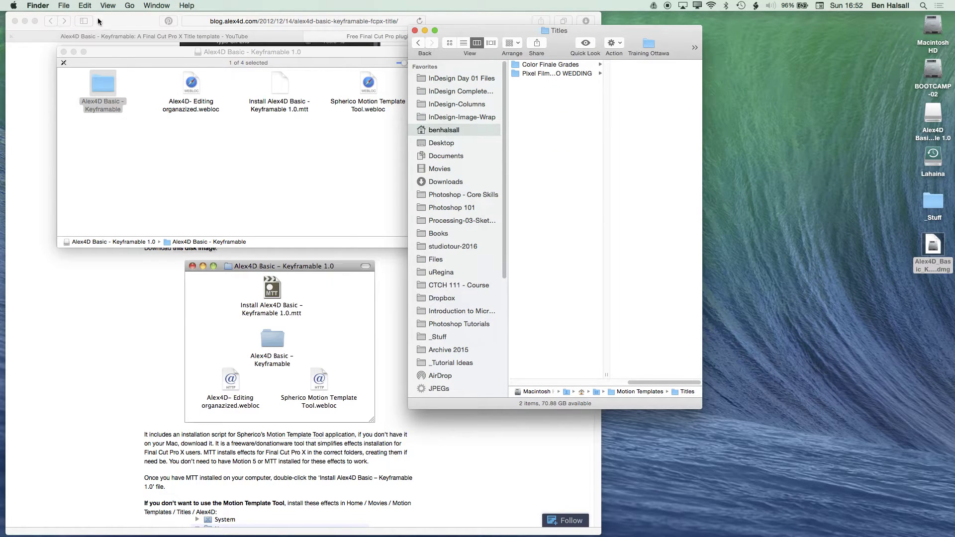
# - Create a new folder named Alex4D inside Titles
pyautogui.click(63, 5)
pyautogui.click(115, 29)
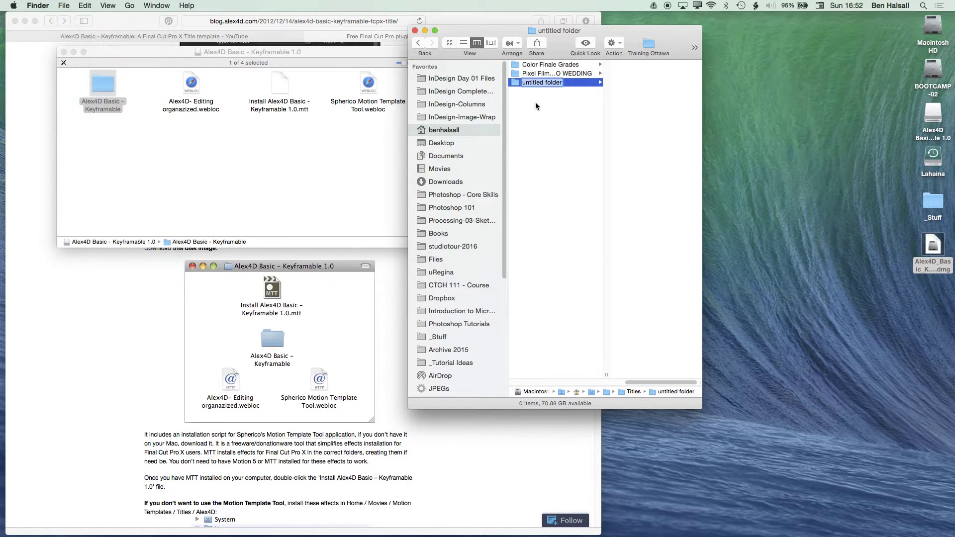
pyautogui.write('Alex4D')
pyautogui.press('Return')
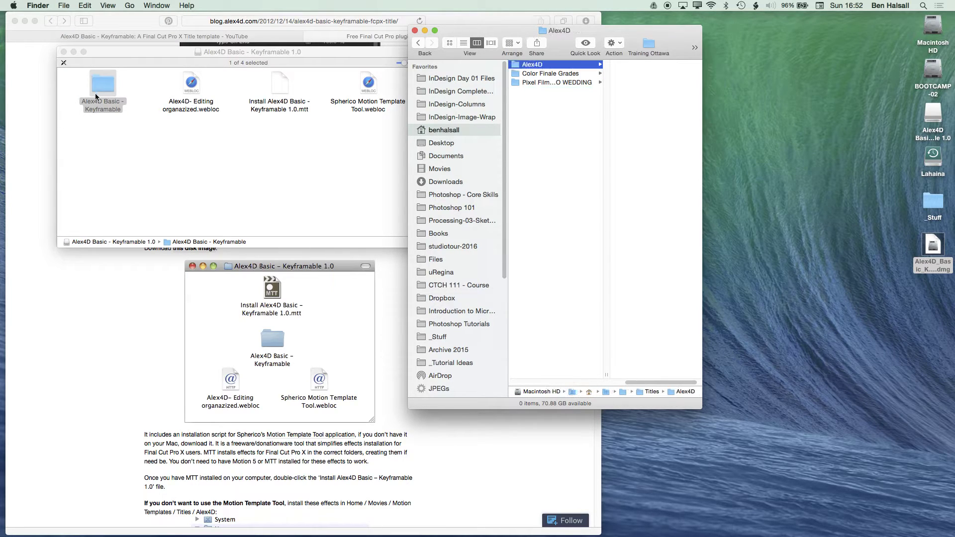
# - Copy Alex4D Basic - Keyframable into the Alex4D folder, then launch Final Cut Pro
pyautogui.moveTo(109, 88); pyautogui.dragTo(641, 123)
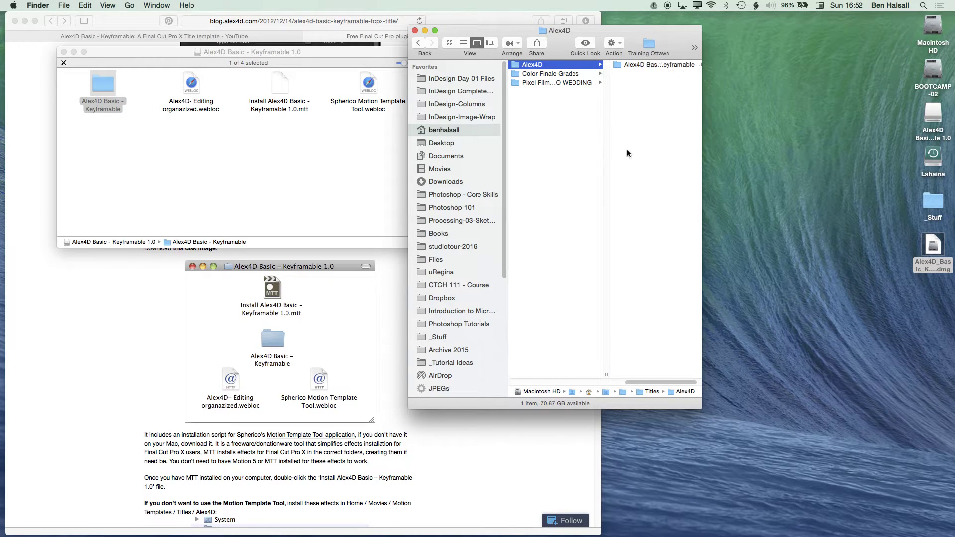
pyautogui.moveTo(700, 410); pyautogui.dragTo(915, 425)
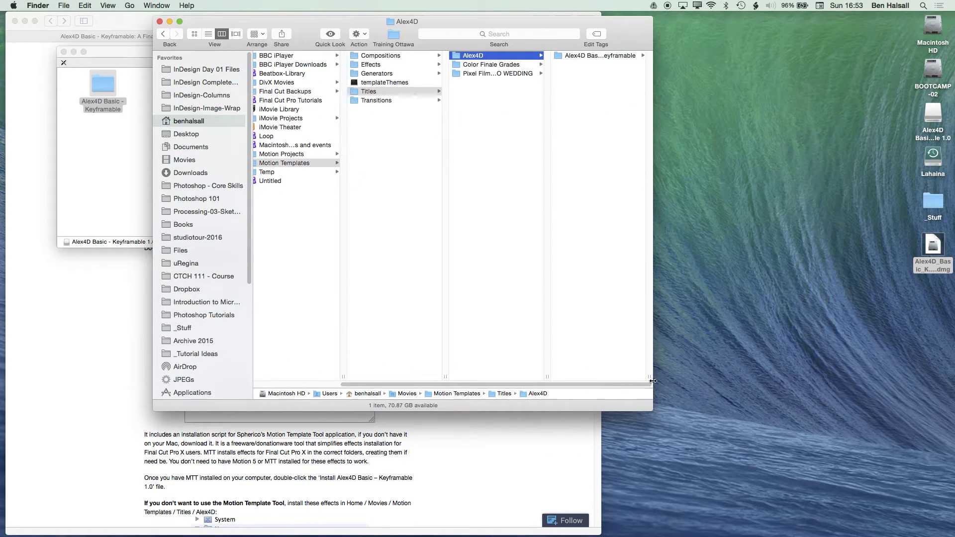
pyautogui.doubleClick(649, 377)
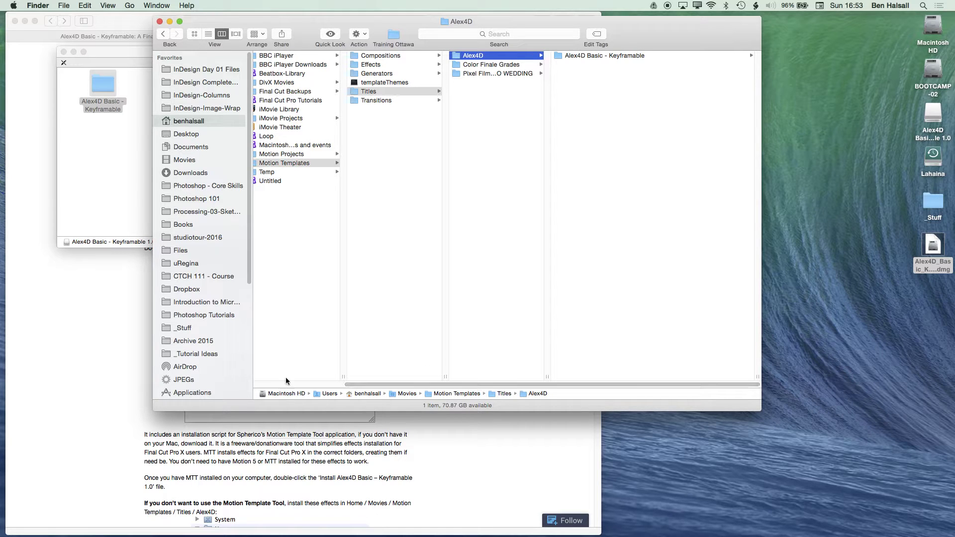
pyautogui.moveTo(121, 532)
pyautogui.click(190, 528)
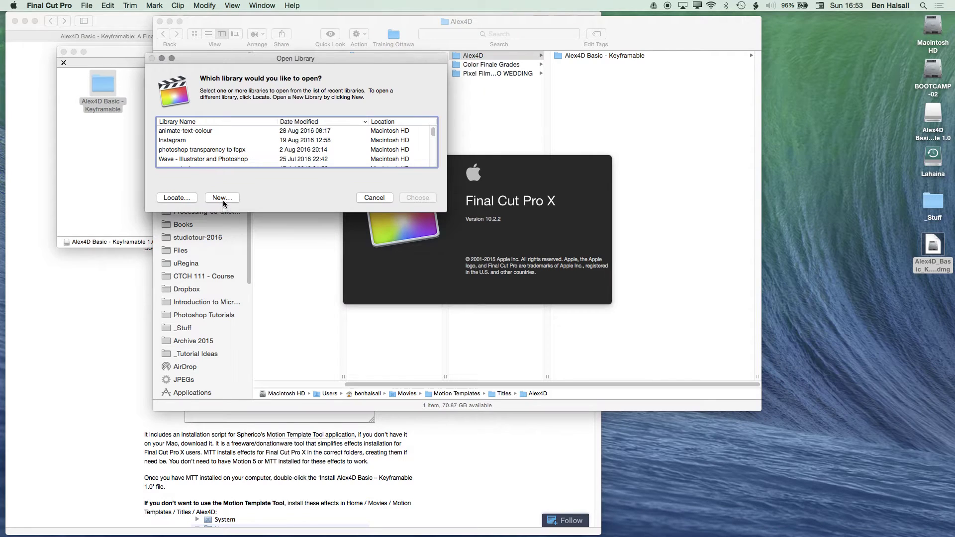
# - Save a new library called Flashing Type on the Desktop
pyautogui.click(222, 198)
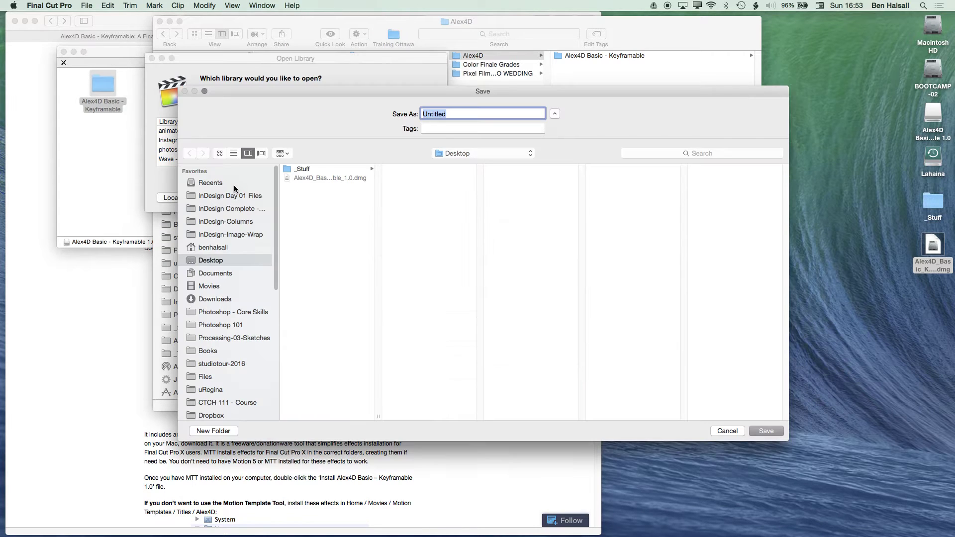
pyautogui.write('Flashing Type')
pyautogui.click(766, 431)
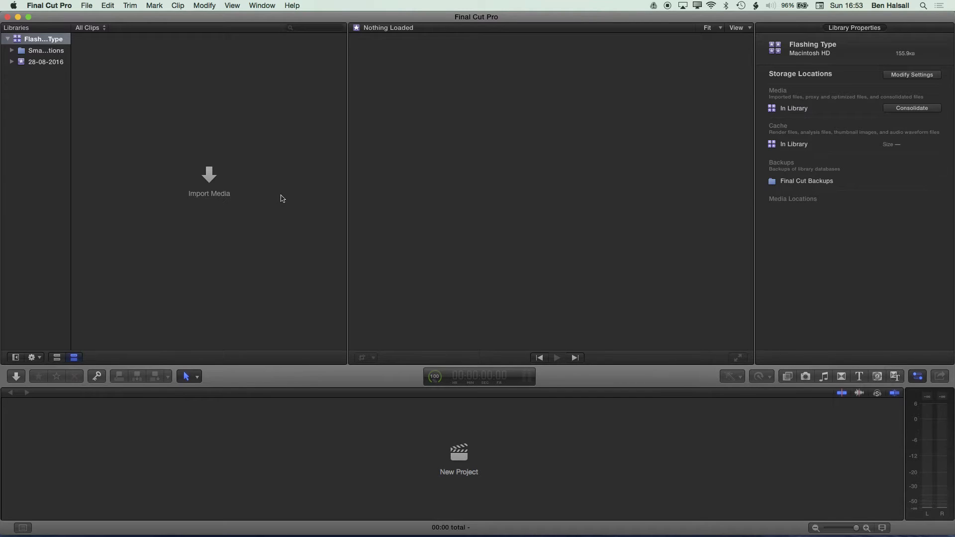
# - Start a new project in 720p HD format named Awesome Flashing Type
pyautogui.click(457, 465)
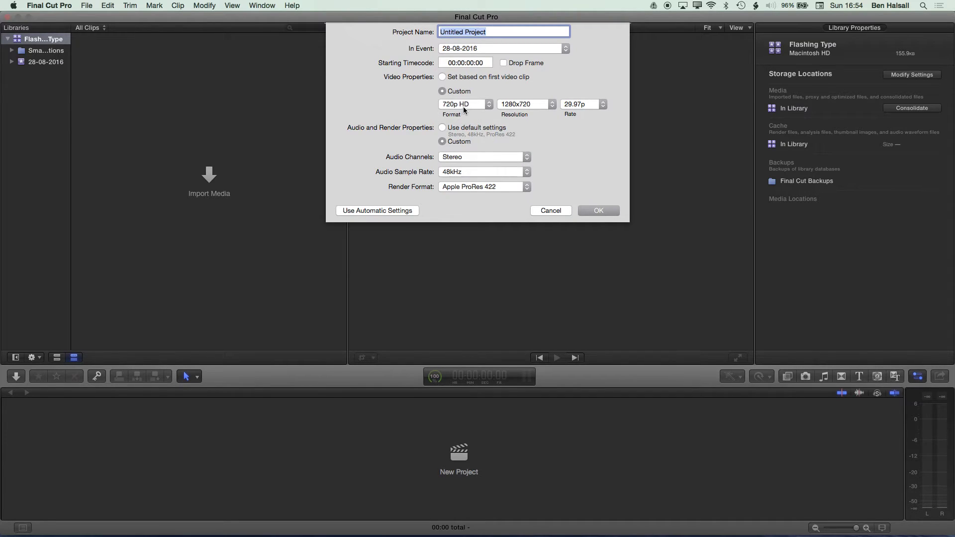
pyautogui.click(464, 105)
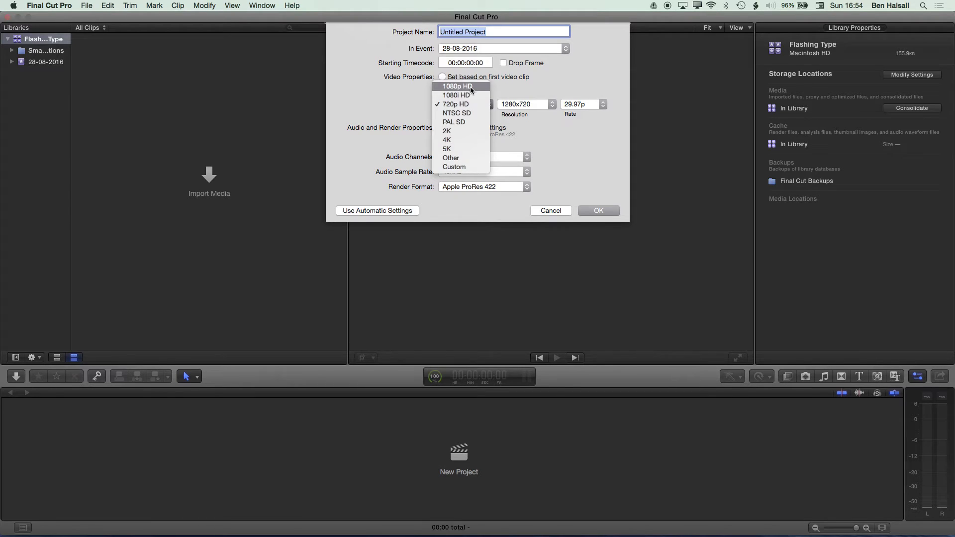
pyautogui.click(356, 108)
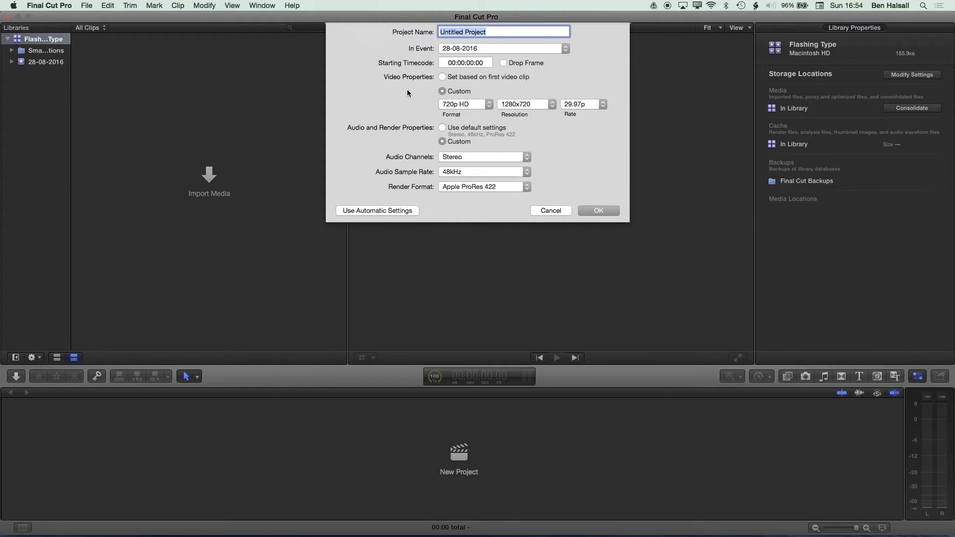
pyautogui.write('Awesome Flashing Type')
# - Confirm the Awesome Flashing Type project and show the Titles and Generators browser
pyautogui.click(609, 212)
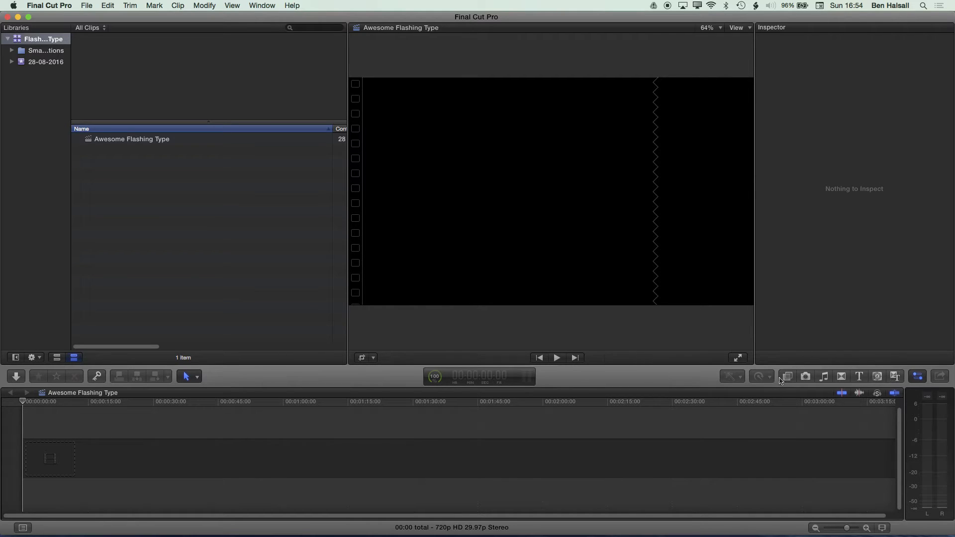
pyautogui.click(859, 378)
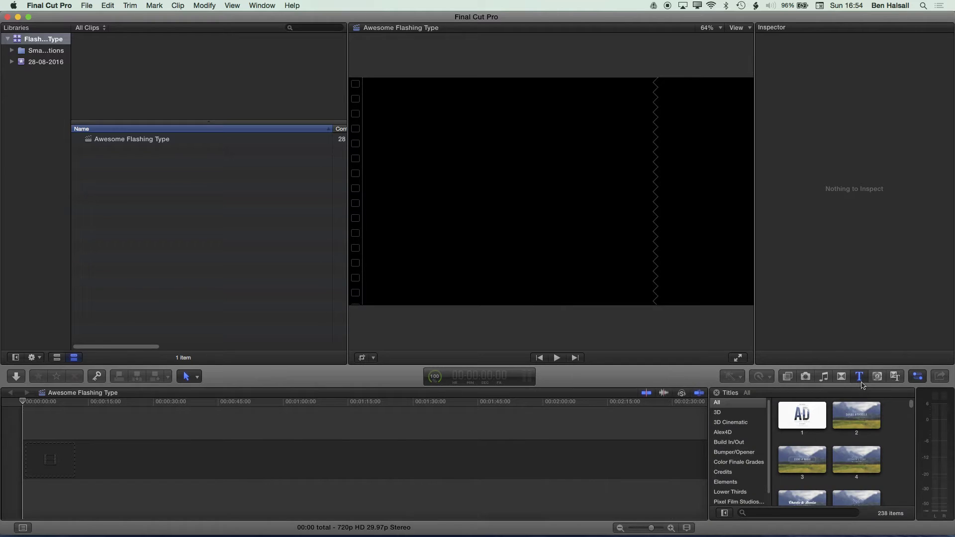
# - Drag Alex4D Basic - Keyframable from the Alex4D category to the timeline start and zoom to fit
pyautogui.click(729, 436)
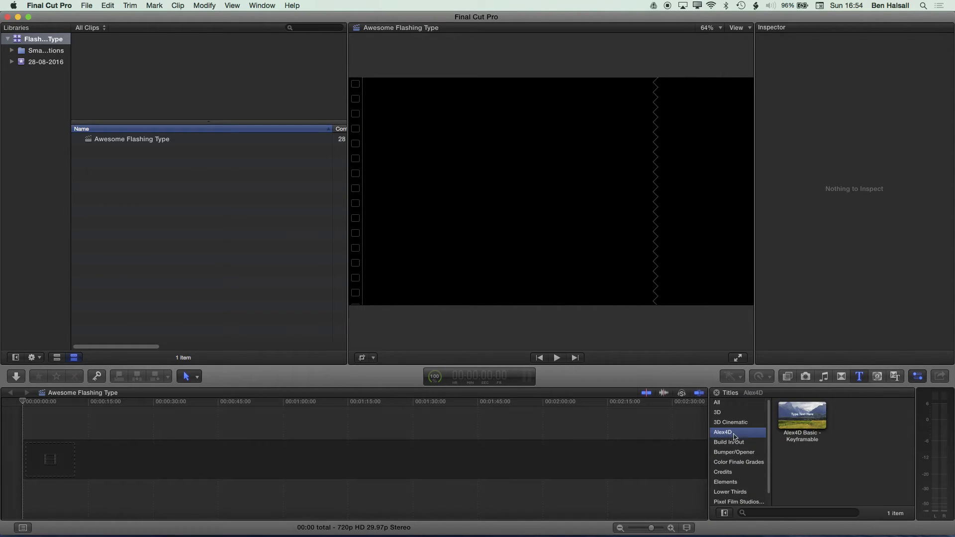
pyautogui.click(801, 420)
pyautogui.moveTo(801, 420); pyautogui.dragTo(55, 463)
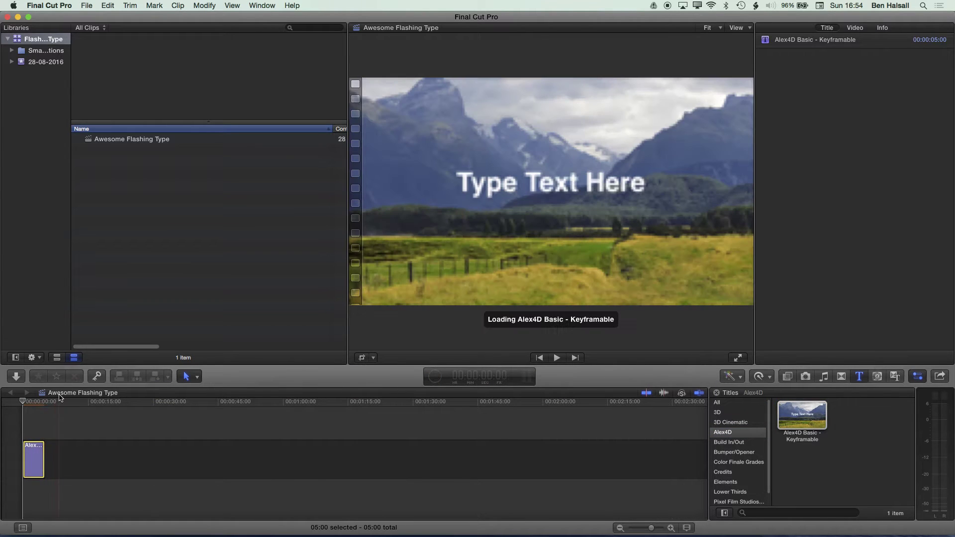
pyautogui.hotkey('shift', 'z')
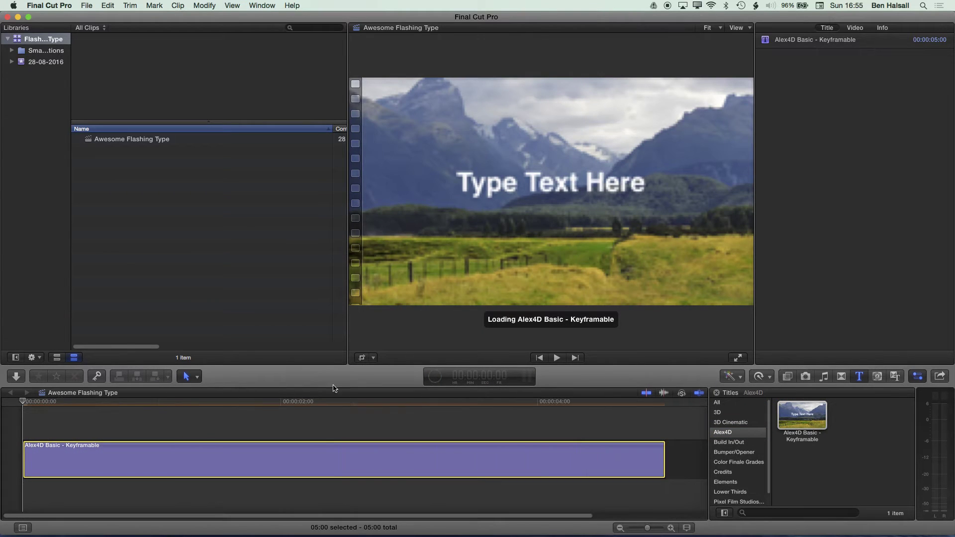
# - Park the playhead in the title clip and enter 2:00 in the dashboard timecode
pyautogui.click(271, 406)
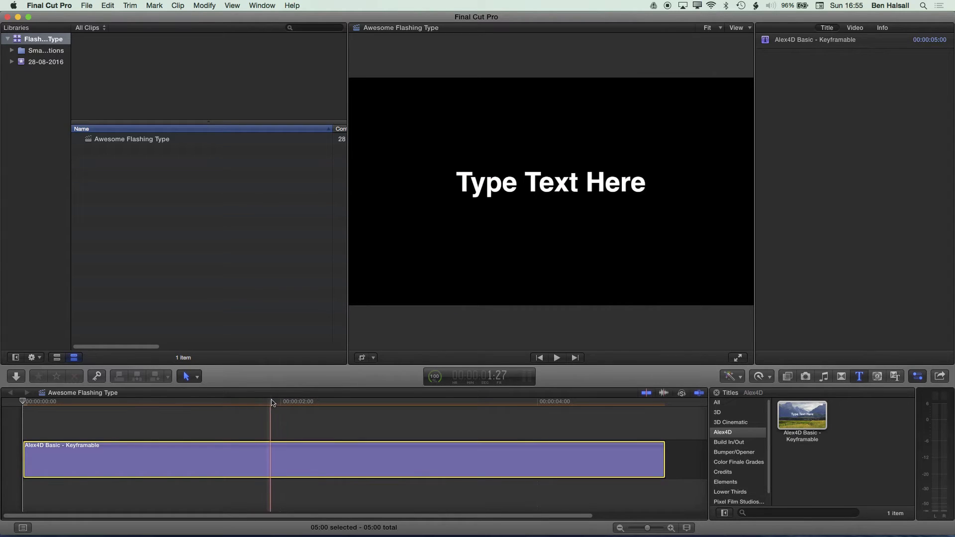
pyautogui.doubleClick(41, 476)
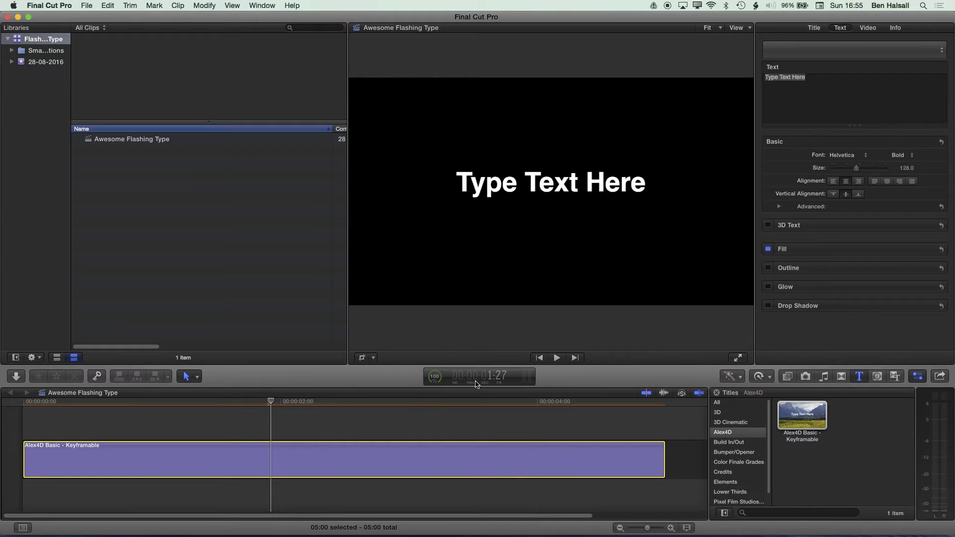
pyautogui.click(508, 377)
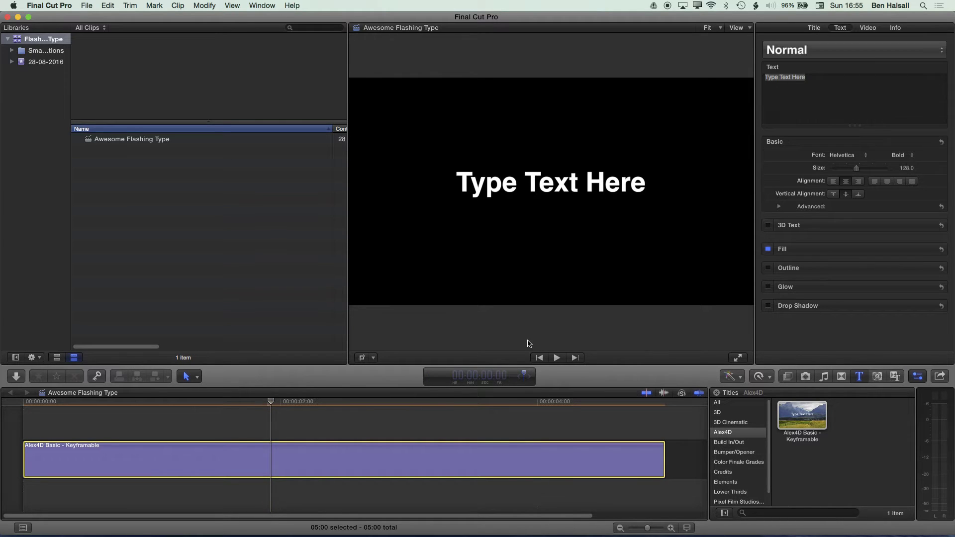
pyautogui.write('200')
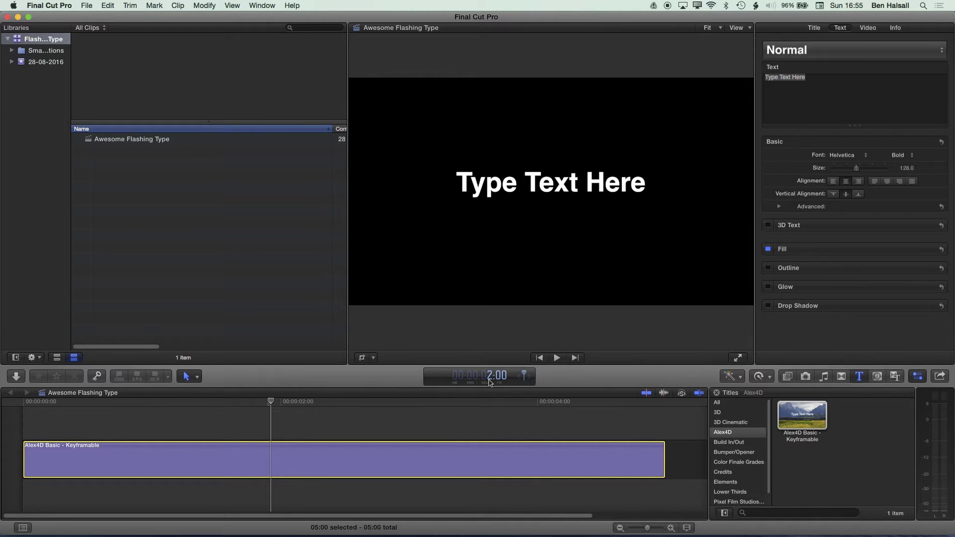
# - Trim the title clip's end back to the playhead at 2:00 and select it
pyautogui.press('Return')
pyautogui.moveTo(664, 456); pyautogui.dragTo(279, 453)
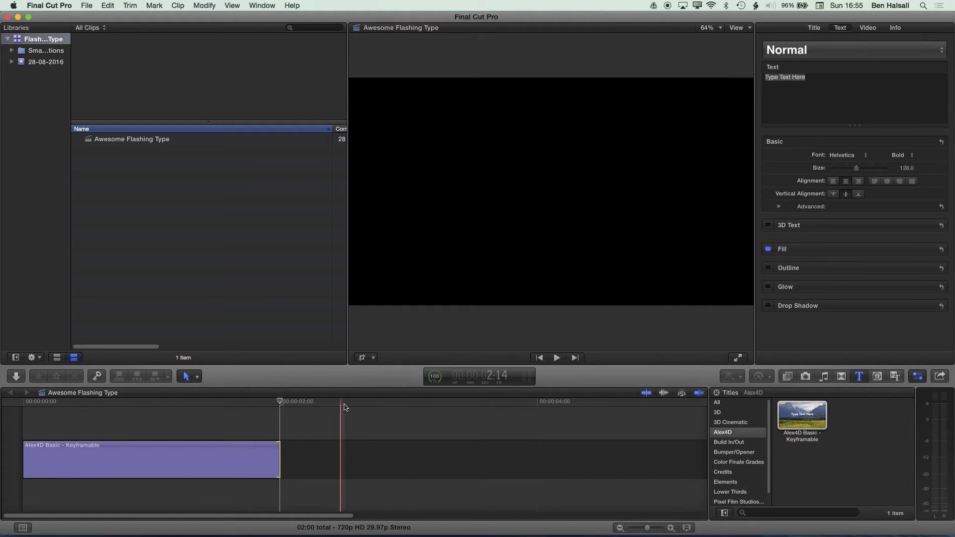
pyautogui.click(125, 454)
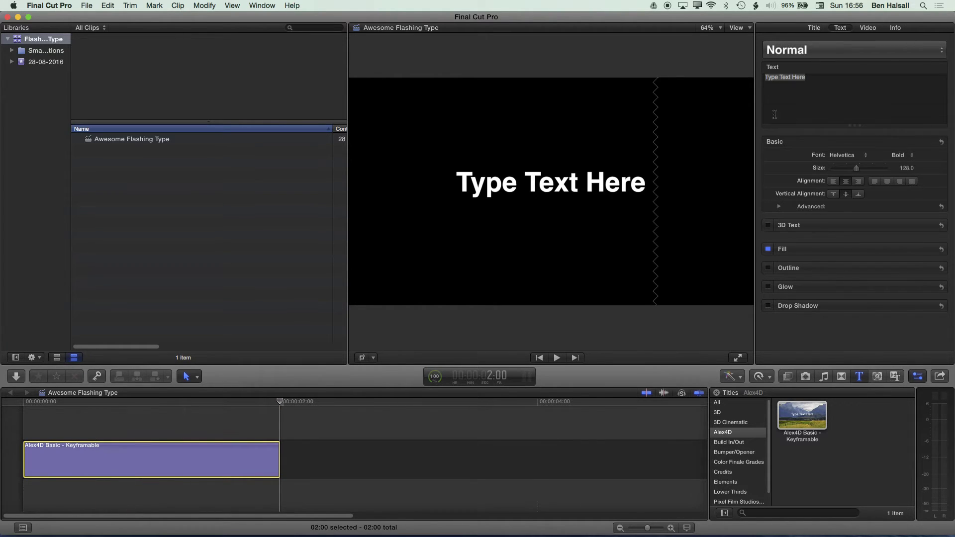
# - Select the placeholder 'Type Text Here' and show the Title tab's published parameters
pyautogui.tripleClick(819, 78)
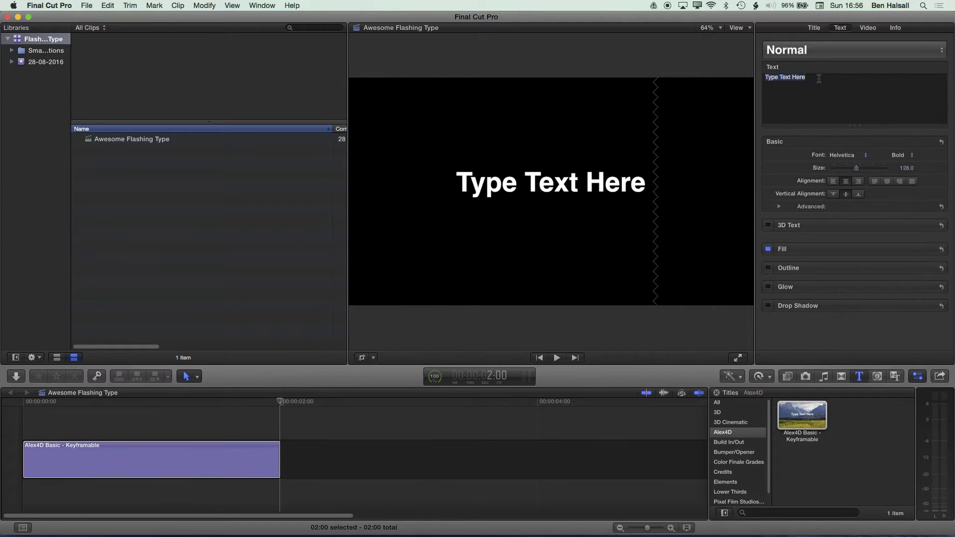
pyautogui.click(814, 28)
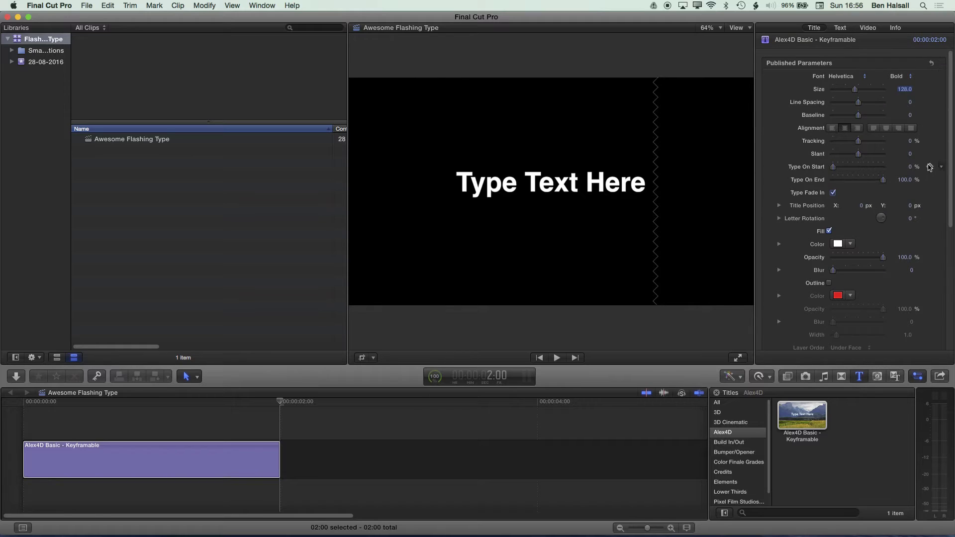
pyautogui.moveTo(930, 154)
# - Enter the title text as AWESOME! on three separate lines
pyautogui.click(840, 28)
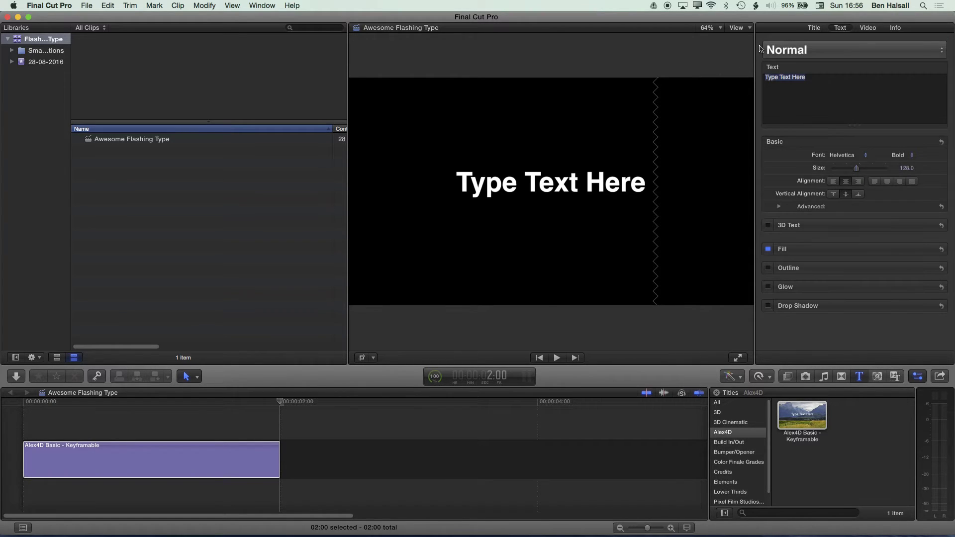
pyautogui.write('AWESOME!')
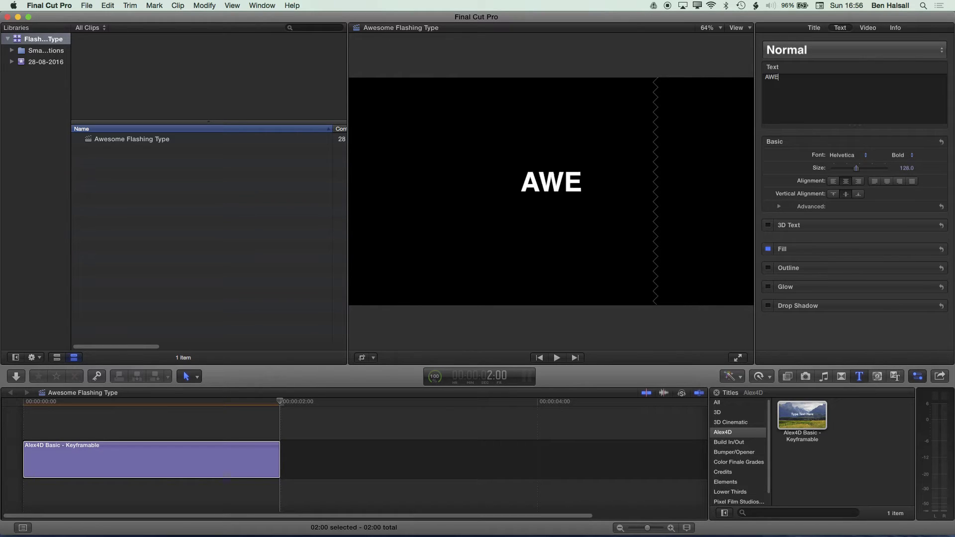
pyautogui.press('Return')
pyautogui.write('AWESOM!@')
pyautogui.press('BackSpace')
pyautogui.press('BackSpace')
pyautogui.write('E!')
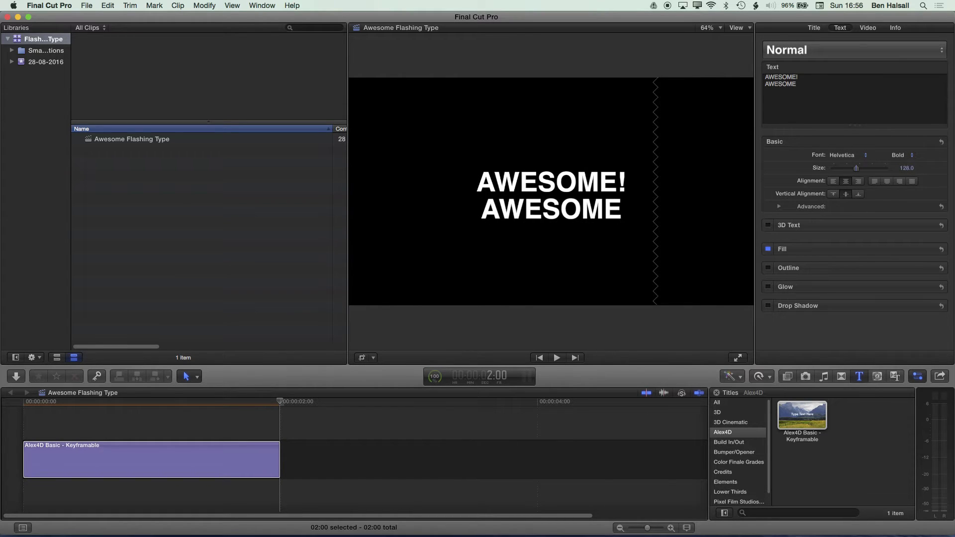
pyautogui.press('Return')
pyautogui.write('AWESOME!')
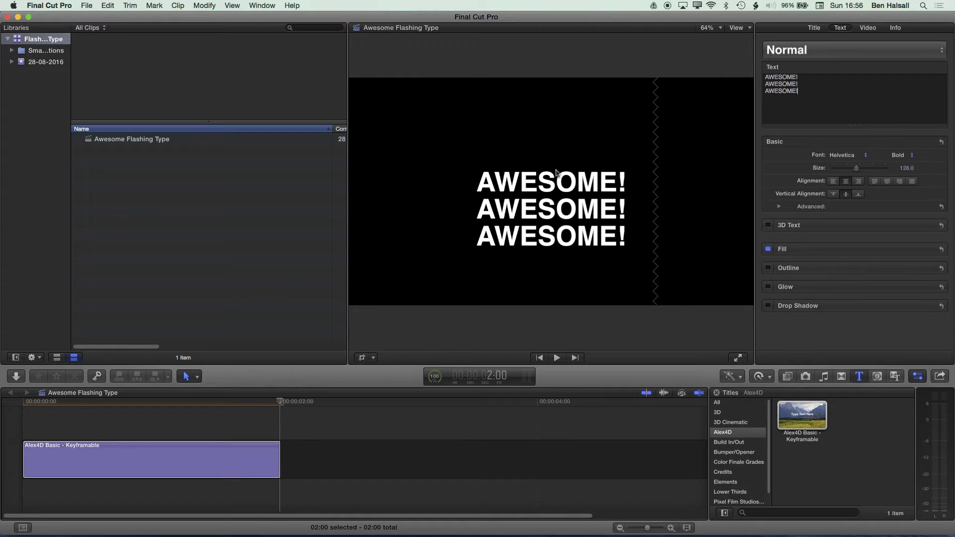
# - Enlarge the text to size 274 and centre it to fill the frame
pyautogui.click(856, 171)
pyautogui.moveTo(857, 171); pyautogui.dragTo(884, 174)
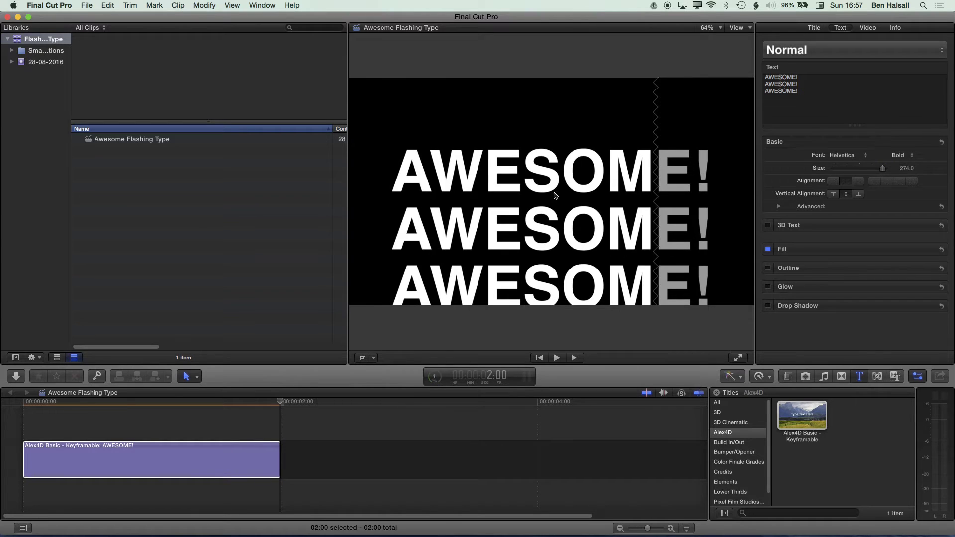
pyautogui.click(814, 31)
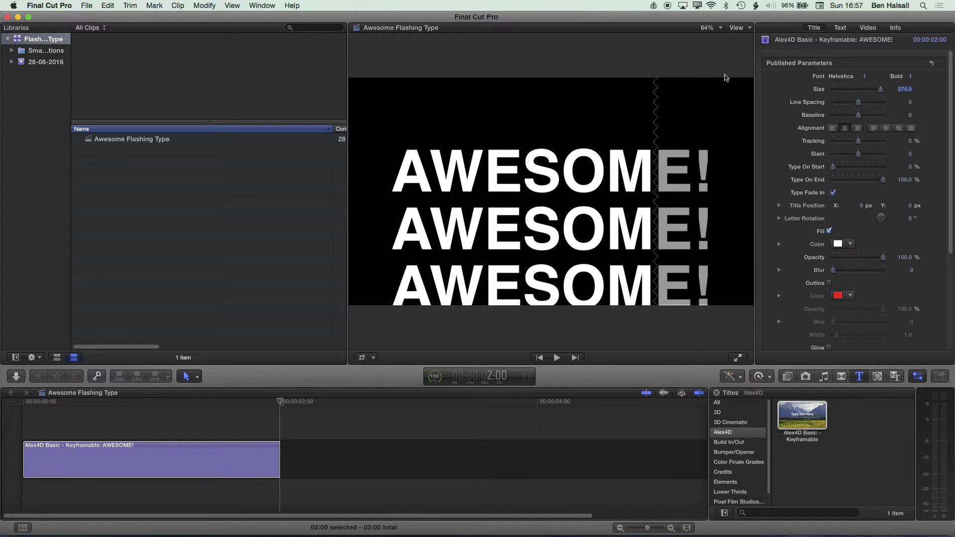
pyautogui.click(148, 401)
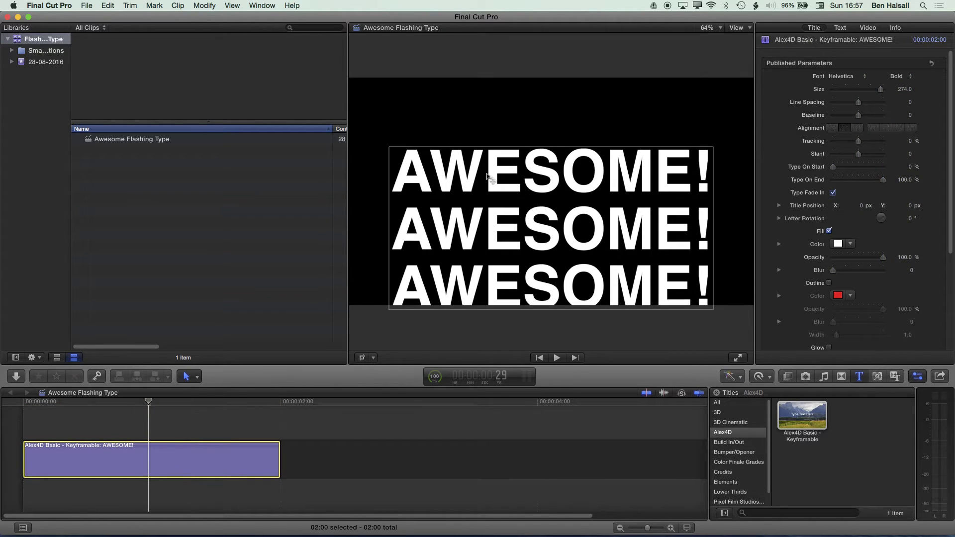
pyautogui.moveTo(492, 178); pyautogui.dragTo(496, 135)
pyautogui.click(160, 458)
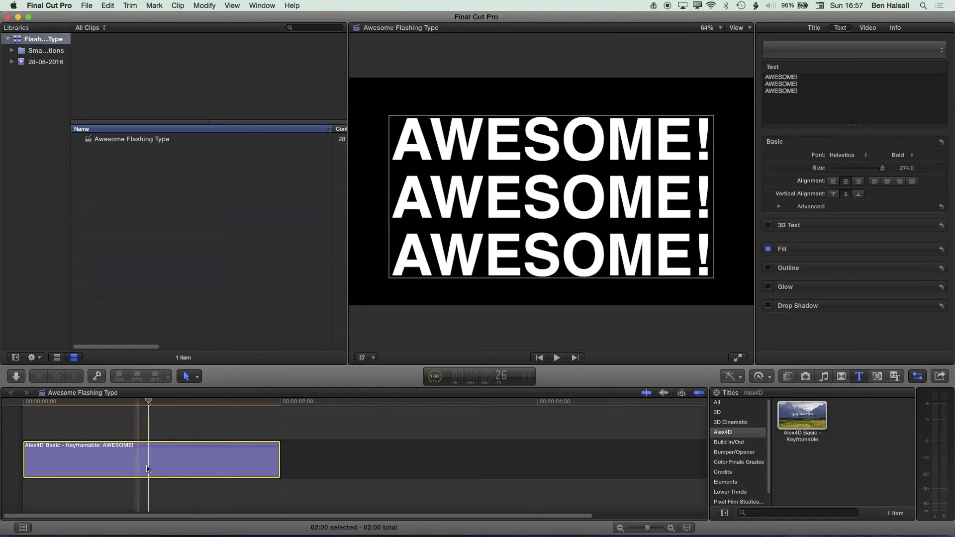
pyautogui.moveTo(548, 188)
pyautogui.mouseDown()
pyautogui.moveTo(538, 198)
pyautogui.moveTo(549, 183)
pyautogui.moveTo(548, 192)
pyautogui.mouseUp()
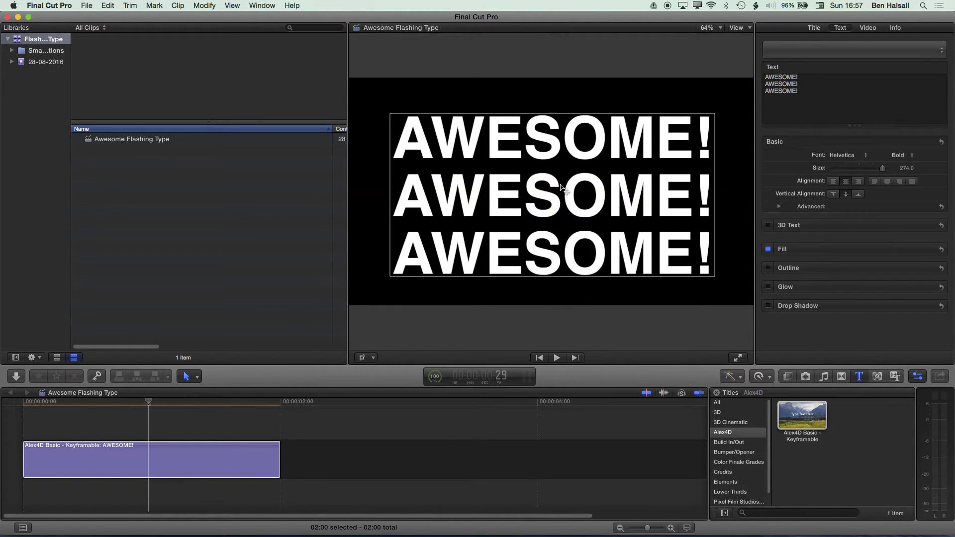
pyautogui.press('Home')
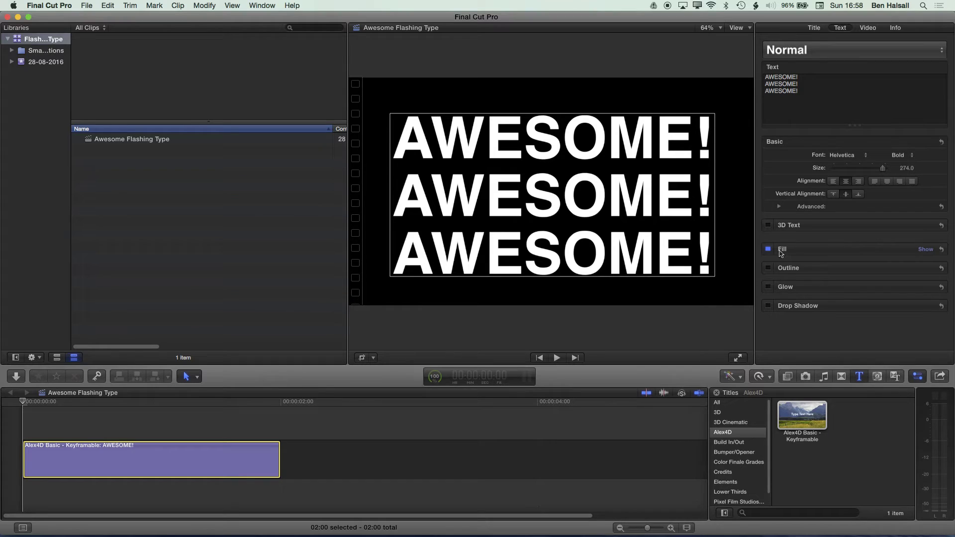
# - Set the text fill to yellow FFCD1E with a keyframe at the clip start
pyautogui.click(813, 28)
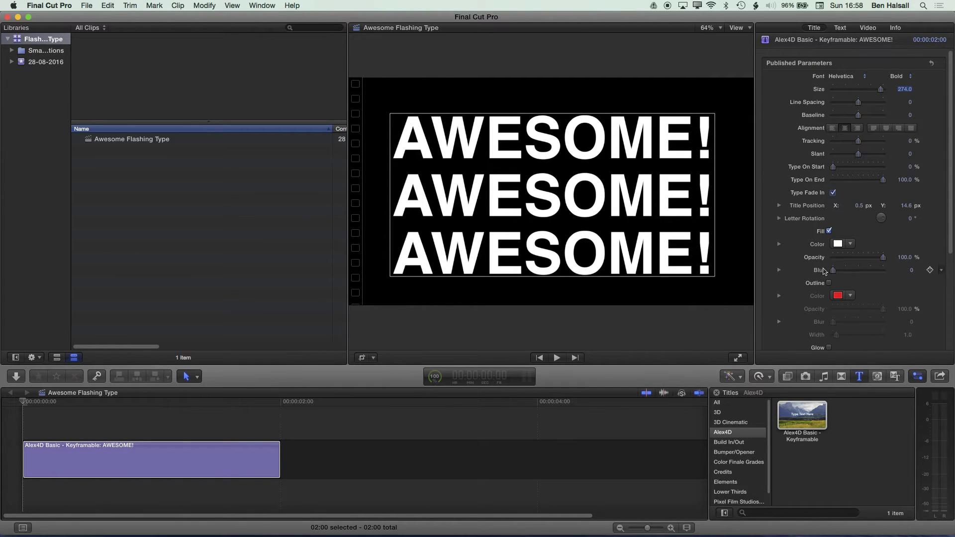
pyautogui.click(838, 245)
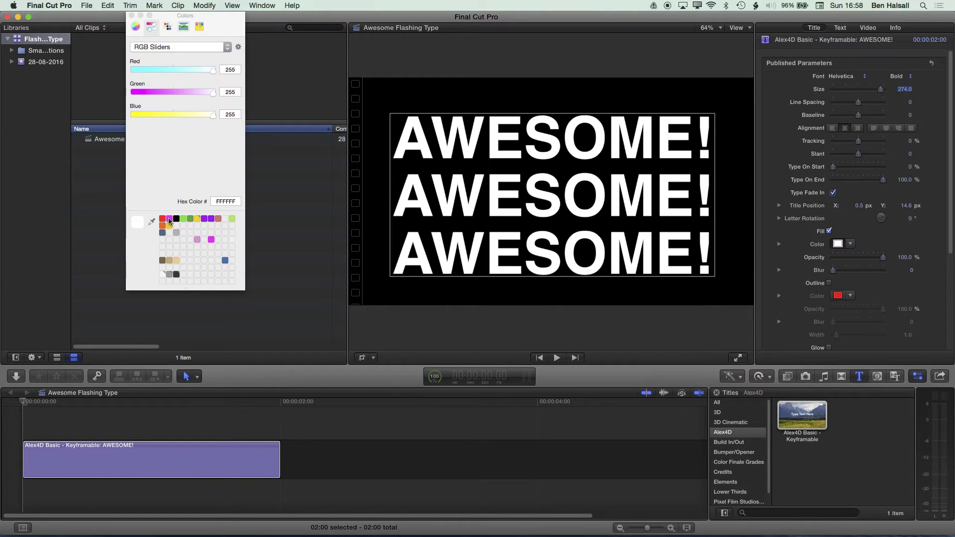
pyautogui.click(169, 225)
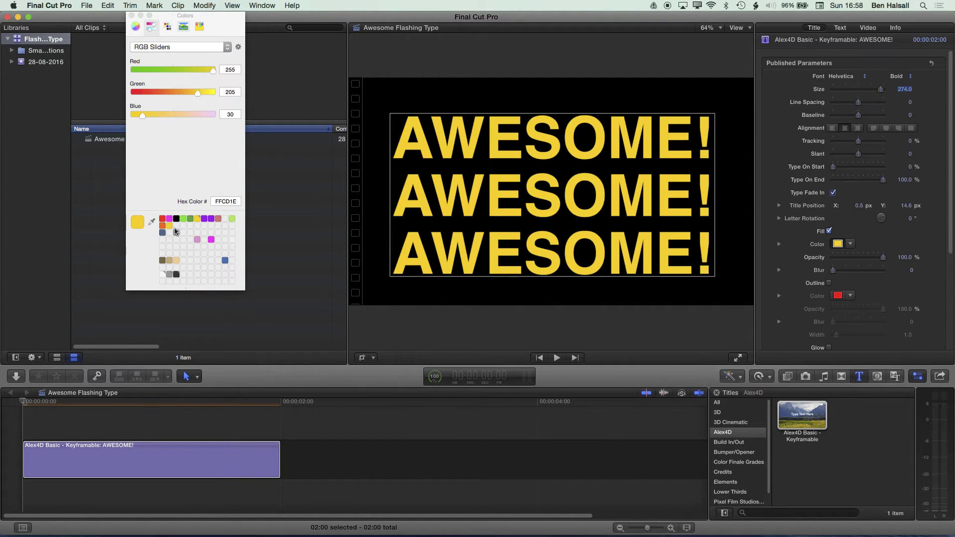
pyautogui.press('super+equal')
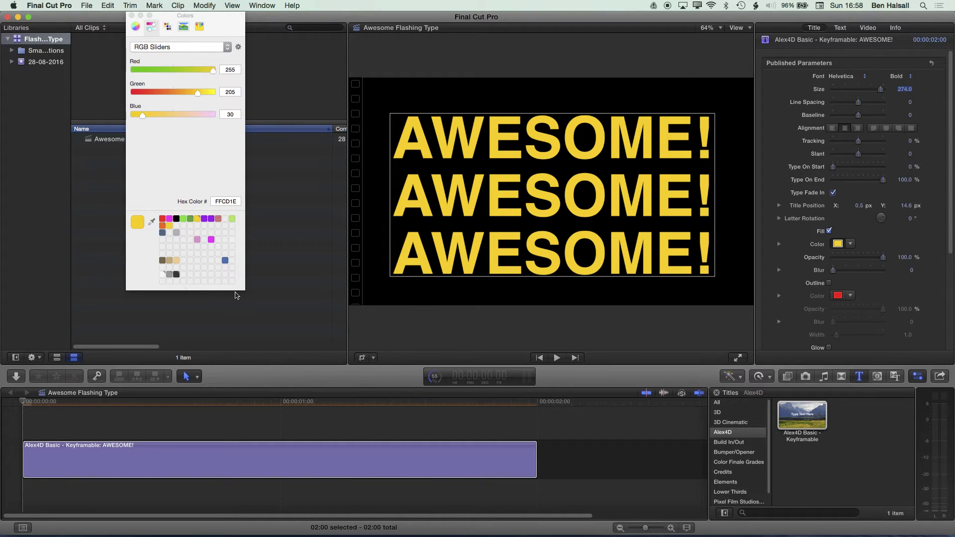
pyautogui.click(30, 447)
pyautogui.click(932, 247)
# - Keyframe the fill to magenta FB02EC about nine frames into the clip
pyautogui.moveTo(25, 405); pyautogui.dragTo(107, 403)
pyautogui.click(929, 243)
pyautogui.press('Left')
pyautogui.press('Left')
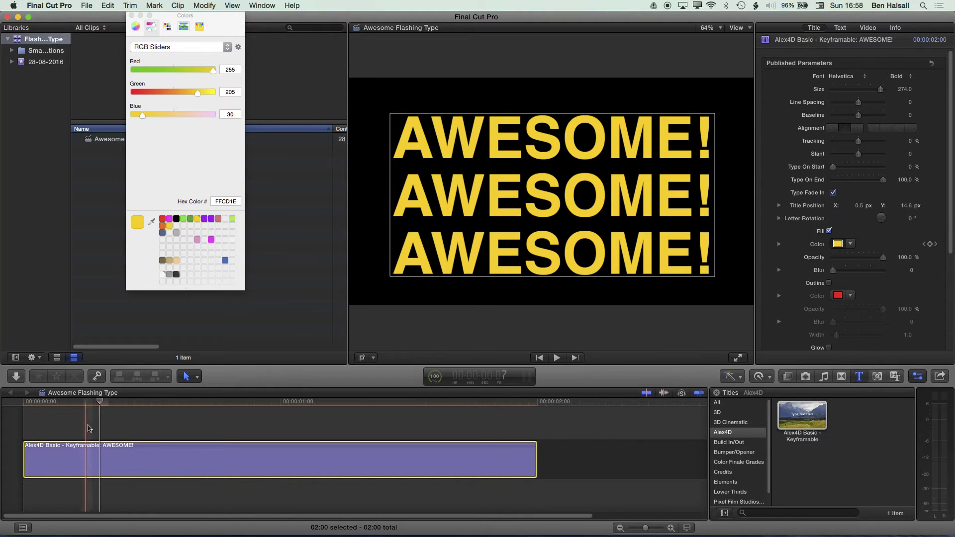
pyautogui.click(99, 404)
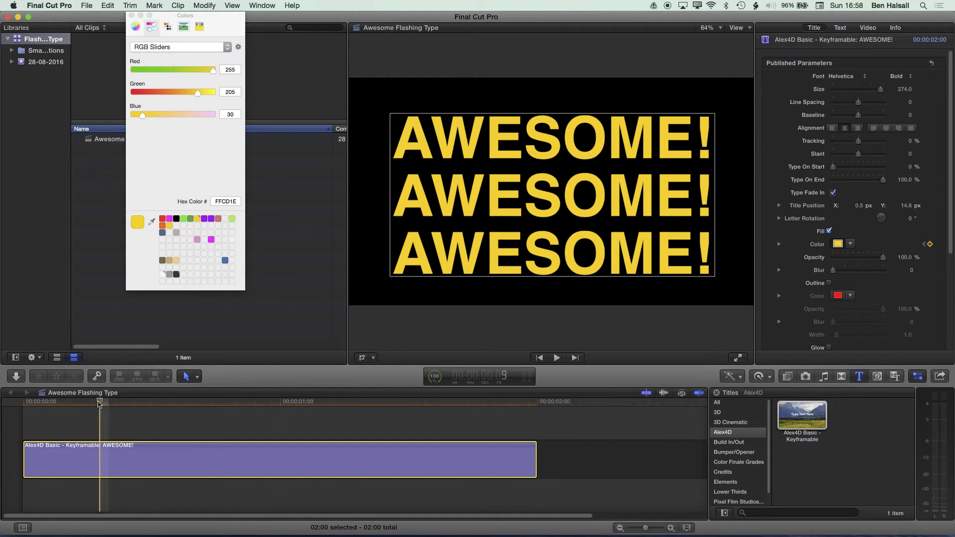
pyautogui.moveTo(99, 404); pyautogui.dragTo(107, 404)
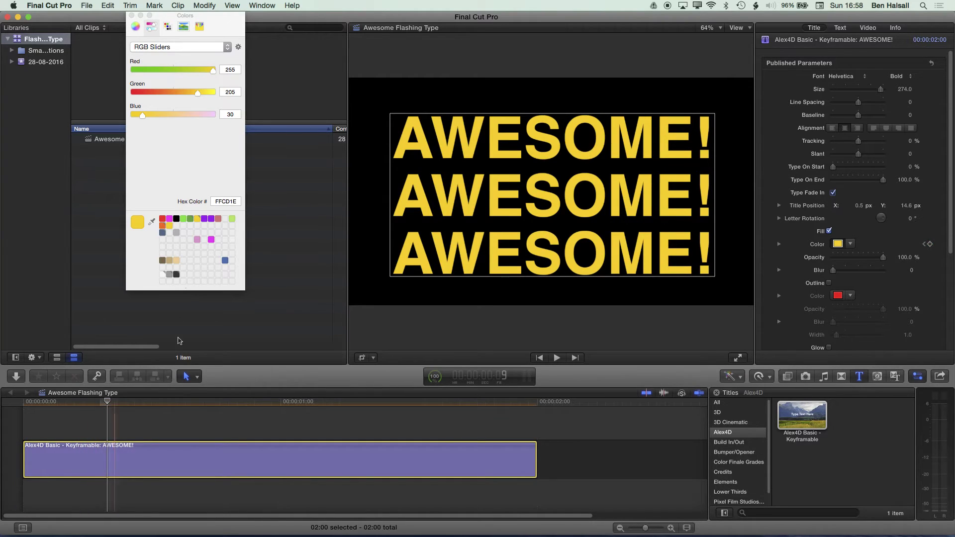
pyautogui.click(170, 219)
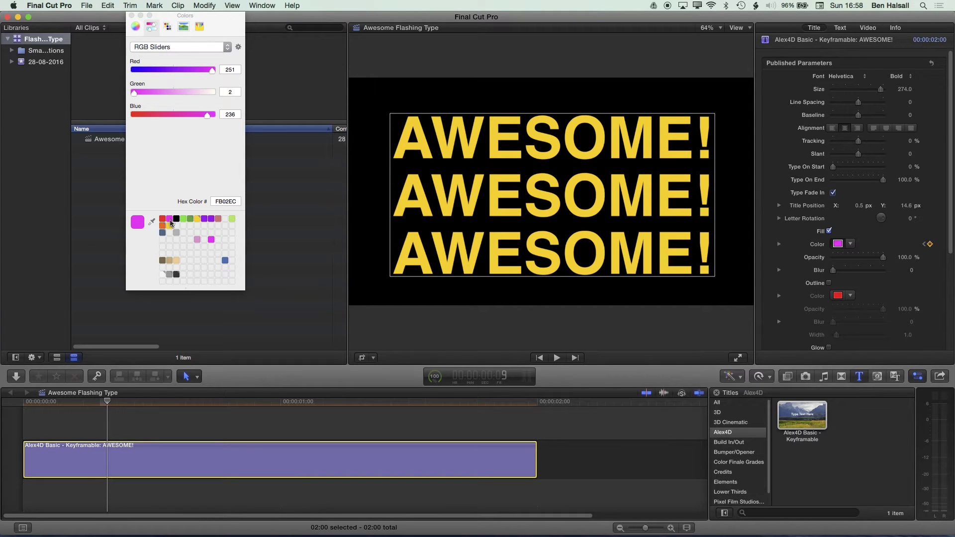